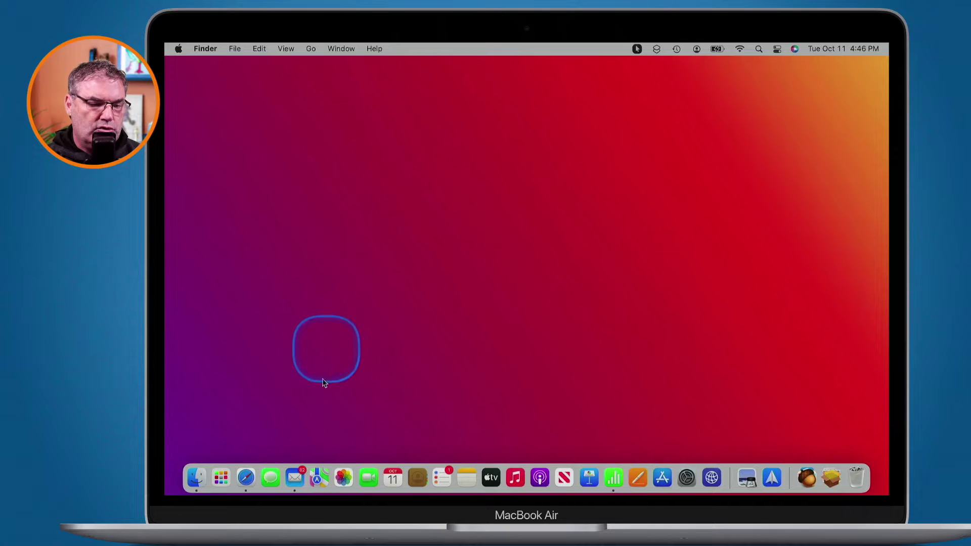
Step: Open Mail on the iCloud Inbox, where an Apple News newsletter is displayed
click(294, 477)
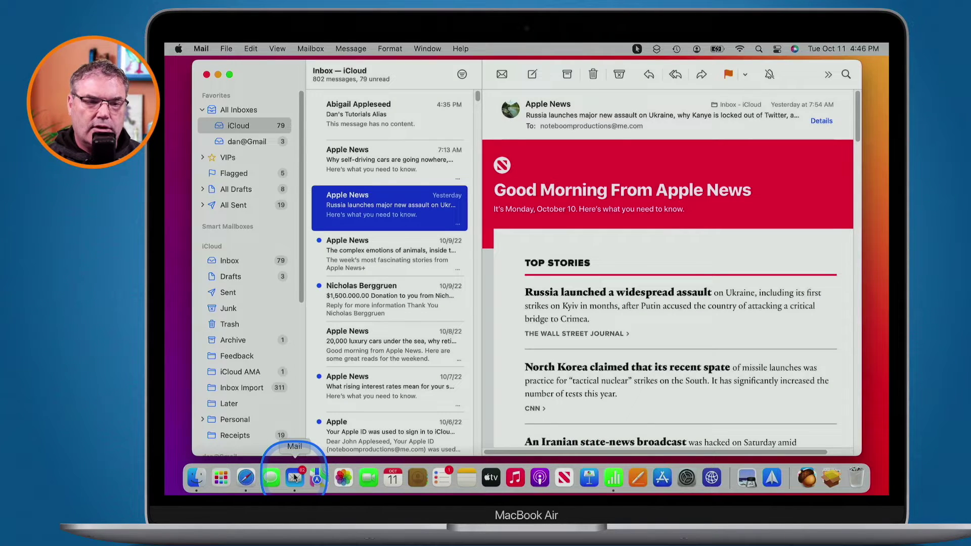
drag(589, 126, 590, 134)
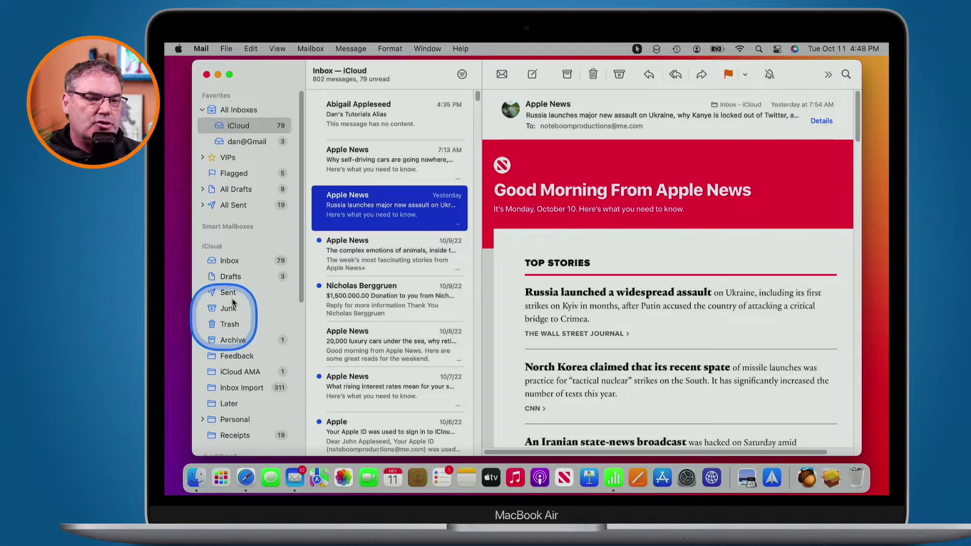
Step: Select the newest inbox message, 'Dan's Tutorials Alias', to see the alias it was sent to
click(351, 117)
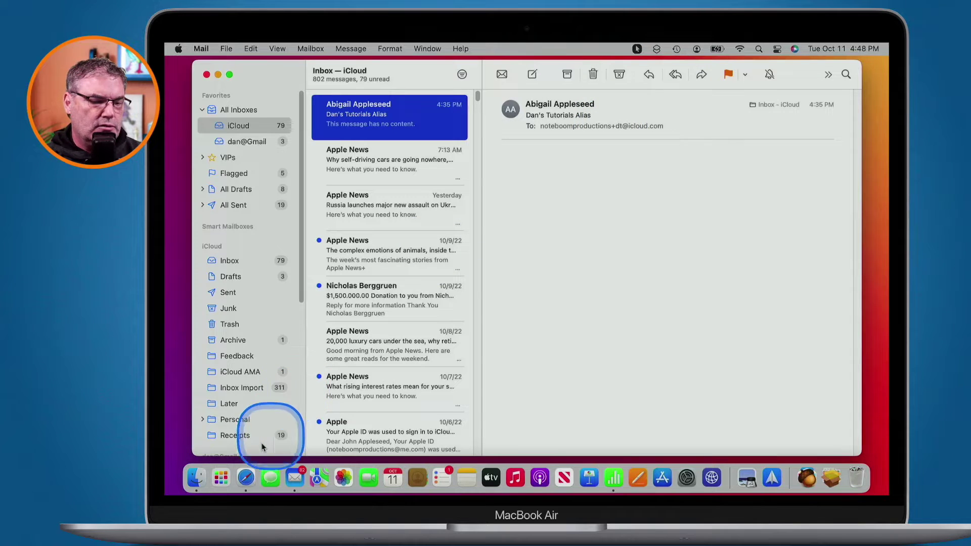
Step: Enter the iCloud email address in the danstutorials.com newsletter popup's email field in Safari
click(247, 476)
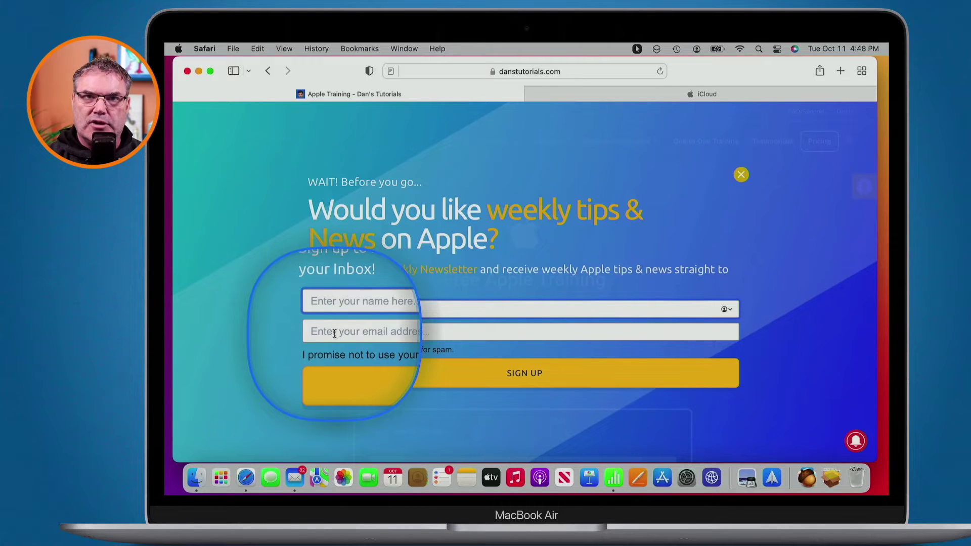
click(334, 333)
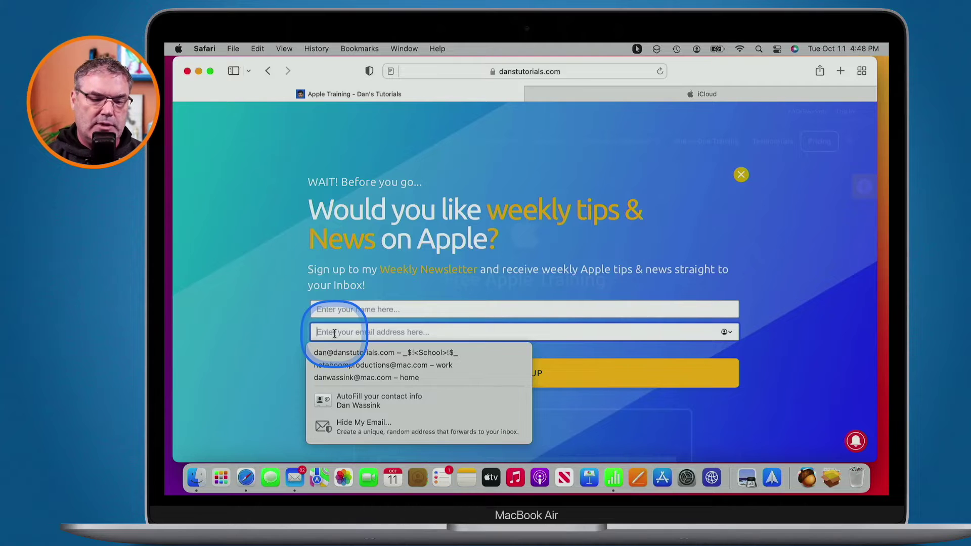
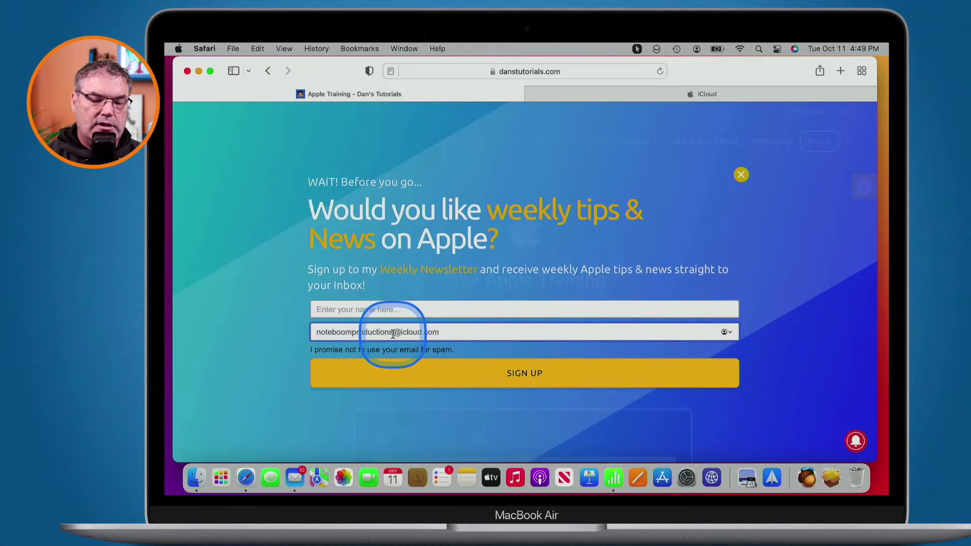
Step: Insert '+danstutorials' before the @ to turn the address into a plus-tagged alias
text(+)
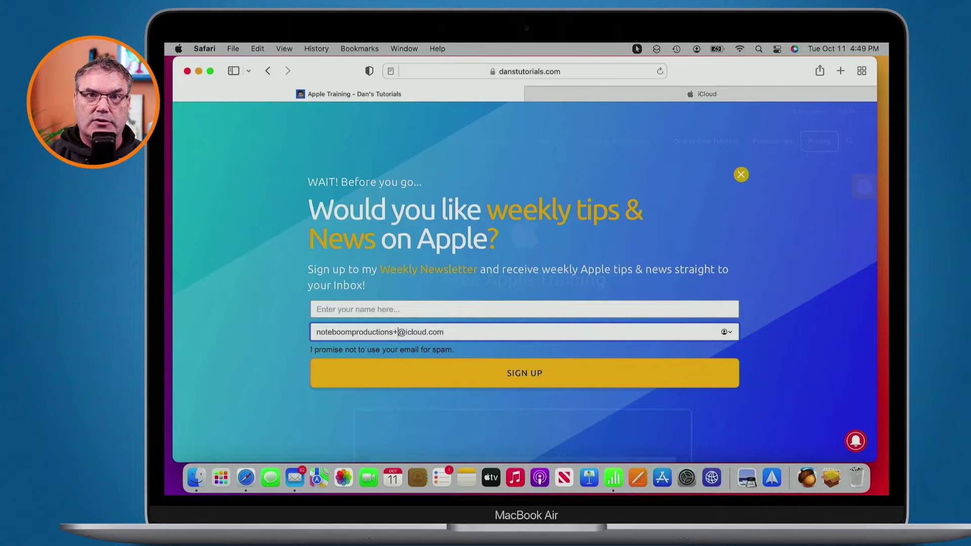
text(danstutorials)
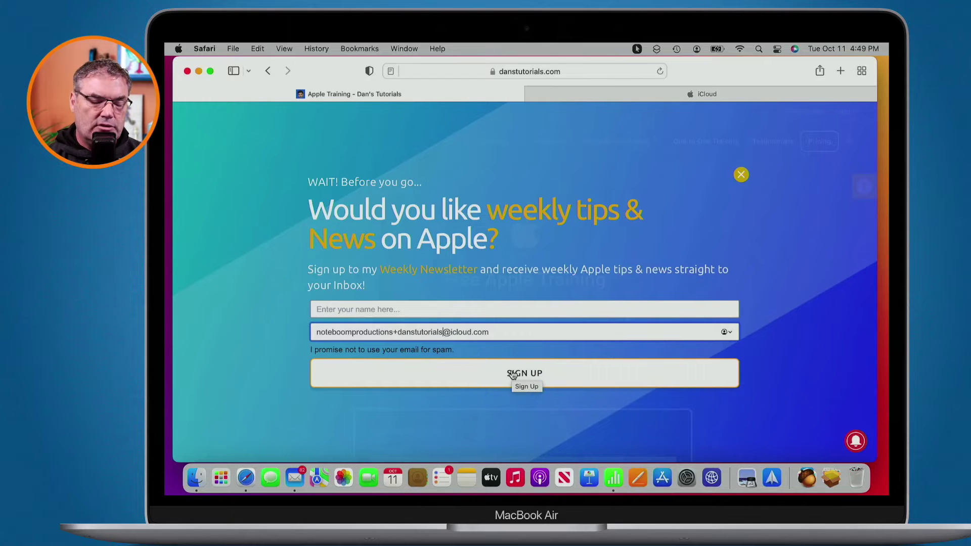
Step: Switch back to Mail with Command-Tab to see the message sent to the plus alias
key(super+Tab)
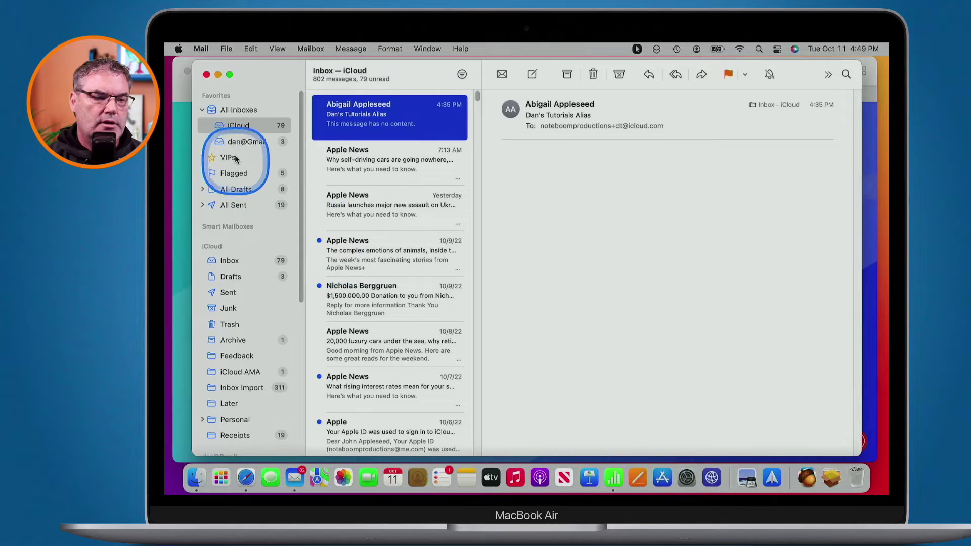
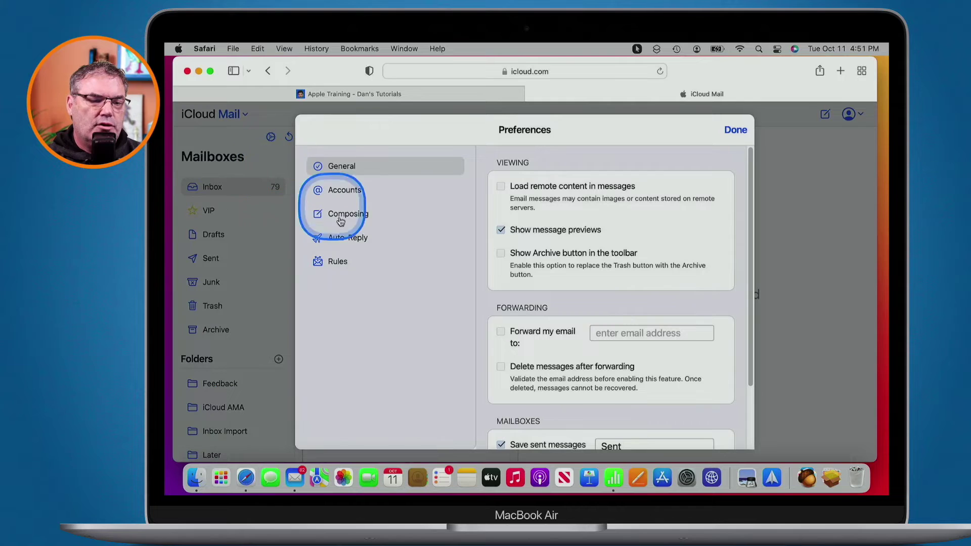
Step: Start a new mail rule with the condition 'is addressed to'
click(334, 267)
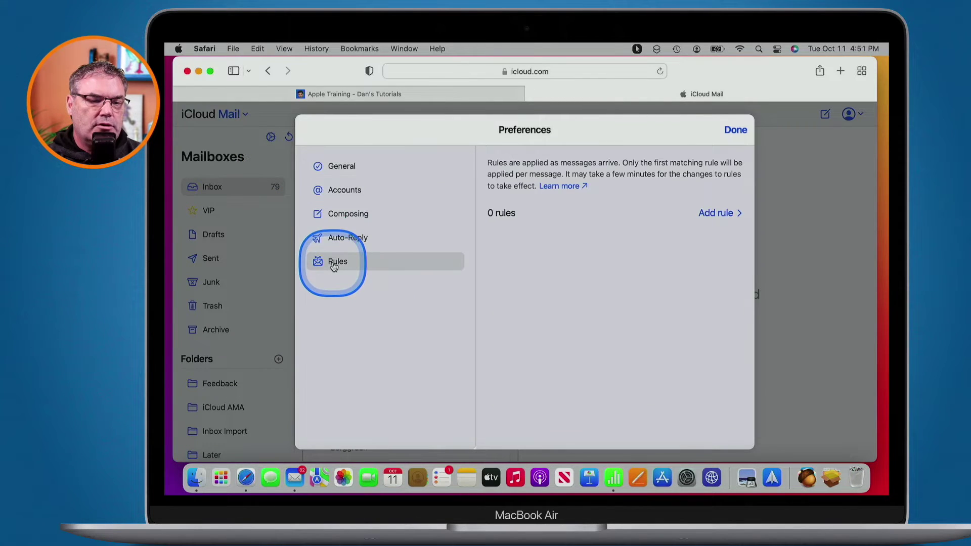
click(715, 215)
click(566, 225)
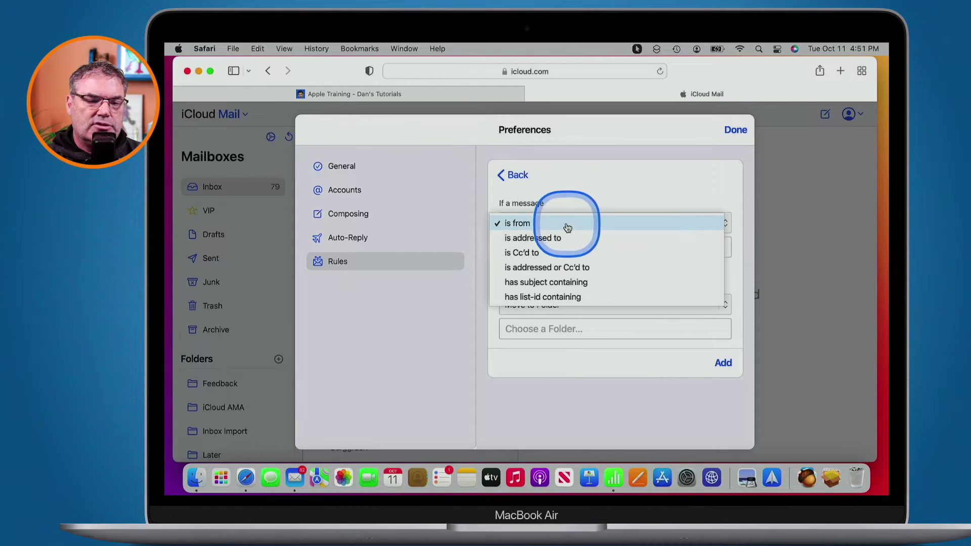
click(536, 238)
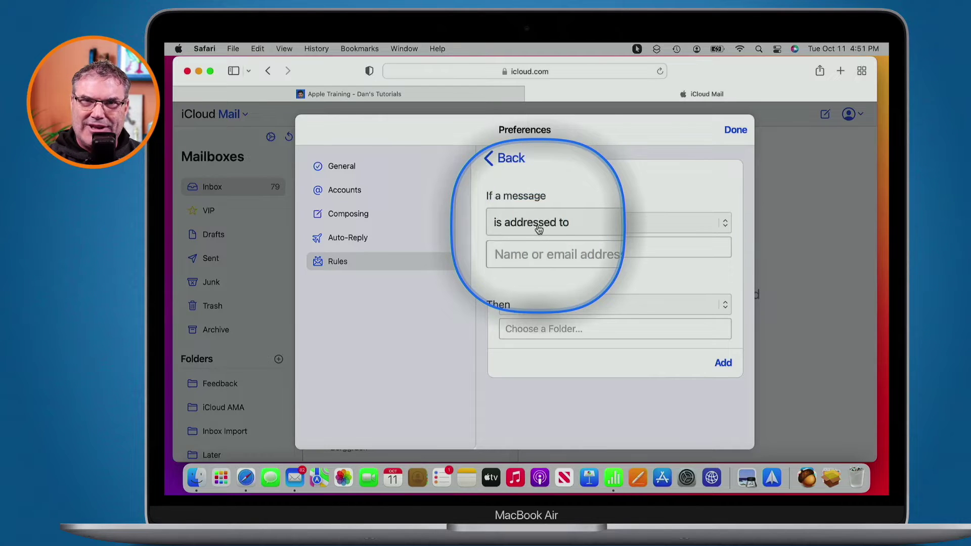
Step: Enter the account's DT plus-address as the recipient address, correcting typos along the way
click(528, 247)
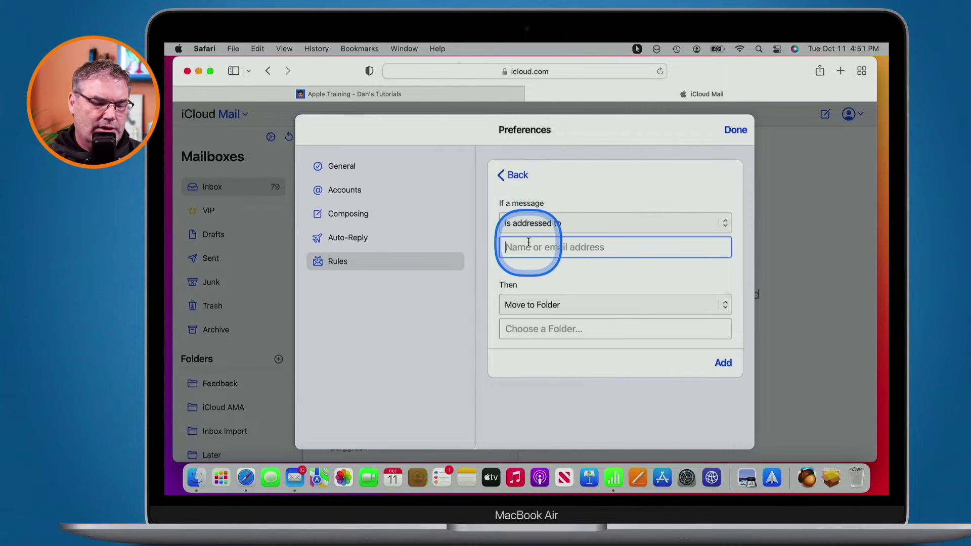
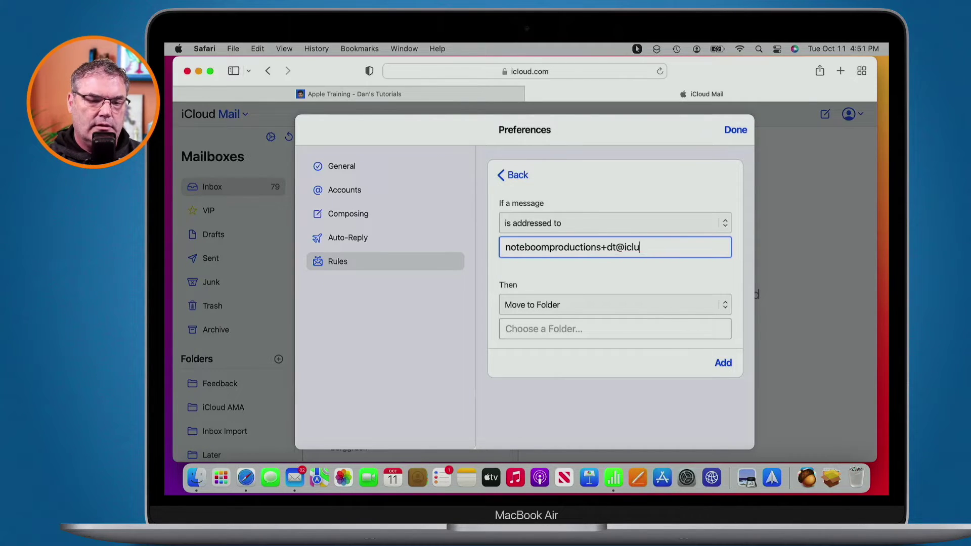
text(oun)
key(BackSpace)
key(BackSpace)
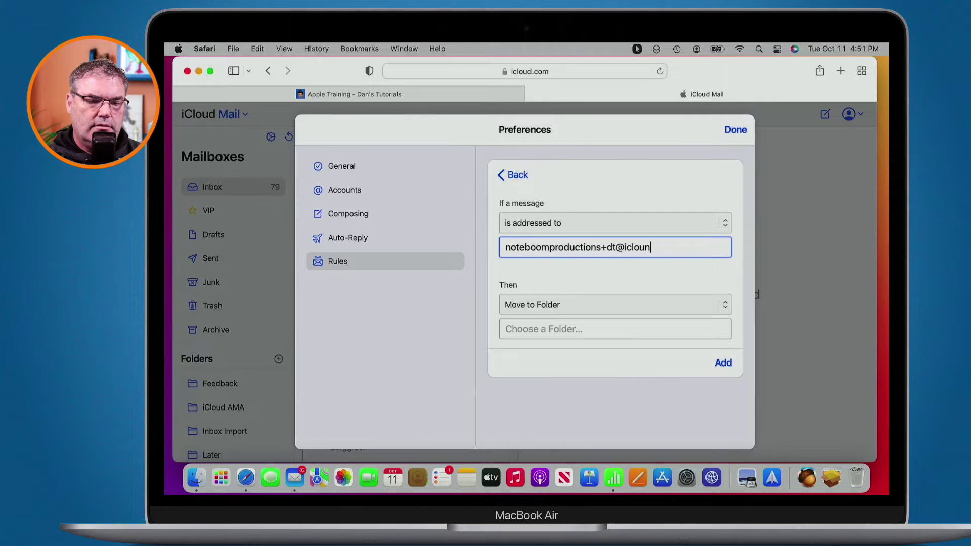
text(ud.com)
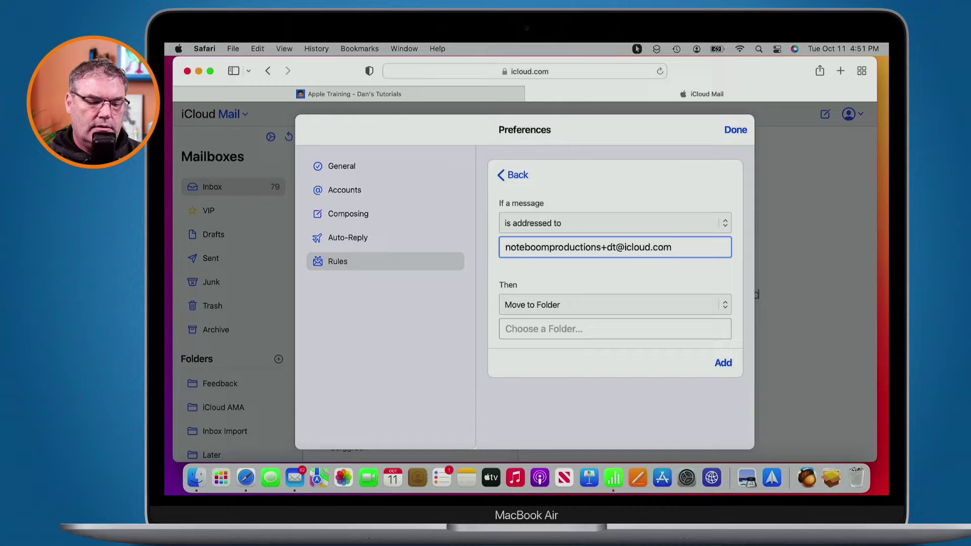
click(546, 304)
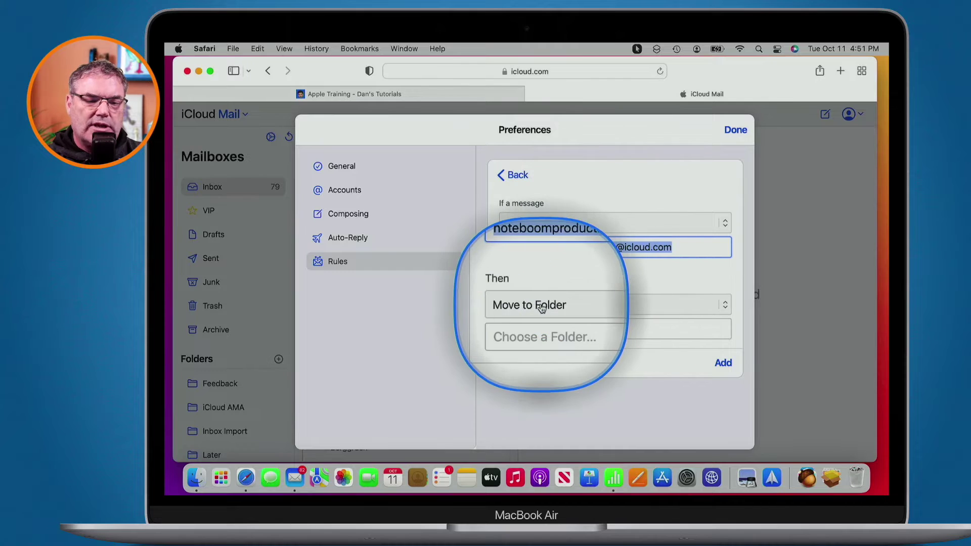
Step: Keep Move to Folder with Feedback as the destination and save the rule
click(541, 306)
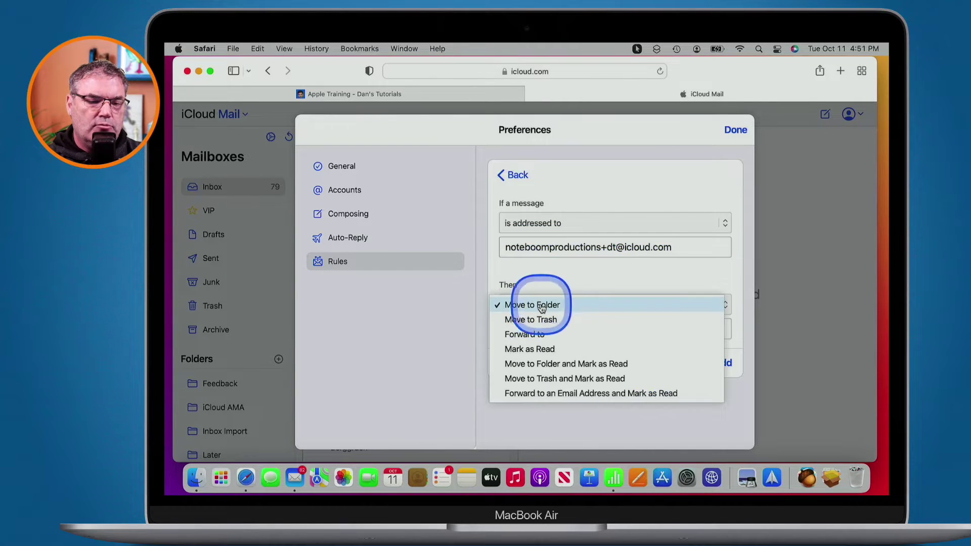
click(536, 304)
click(540, 330)
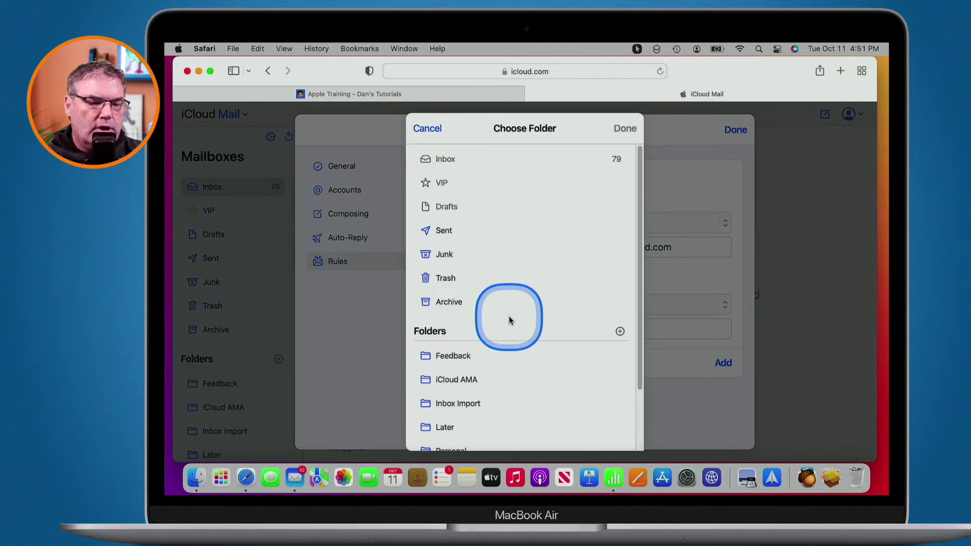
click(448, 356)
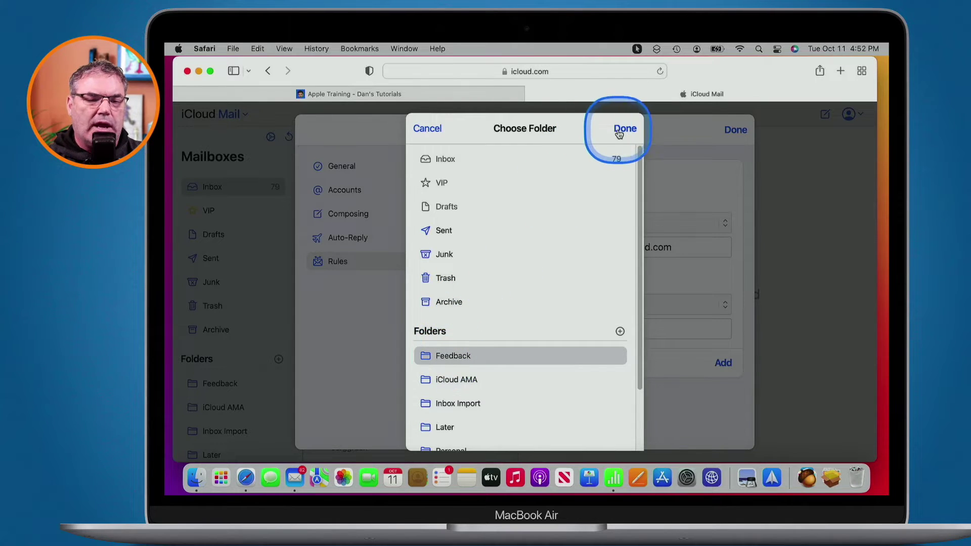
click(624, 128)
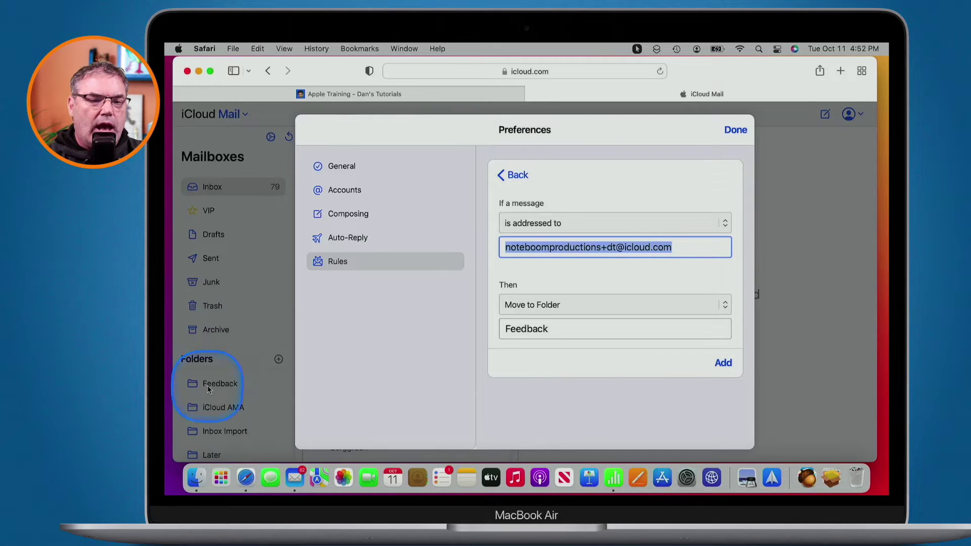
click(724, 364)
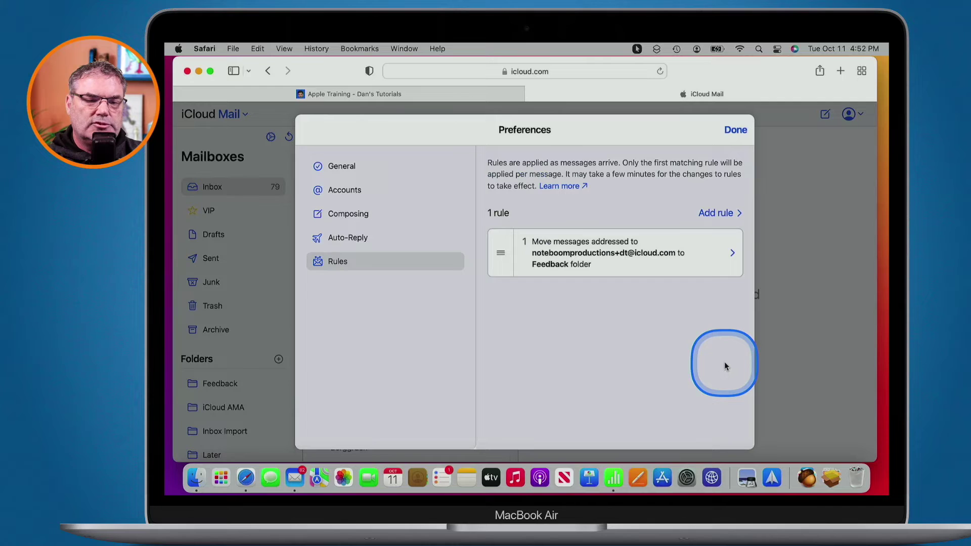
Step: Add a second rule matching mail addressed to the pasted, edited tutorials plus-address
click(718, 214)
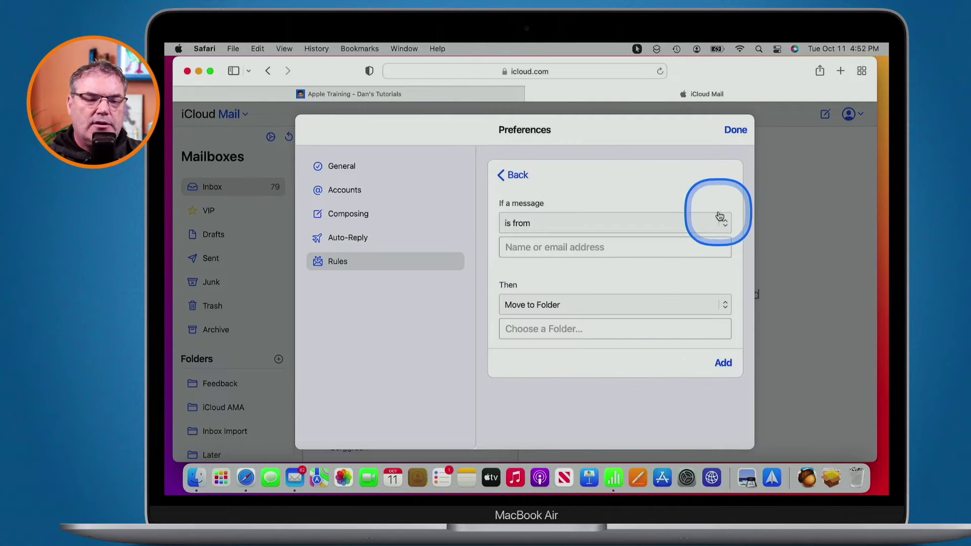
click(599, 222)
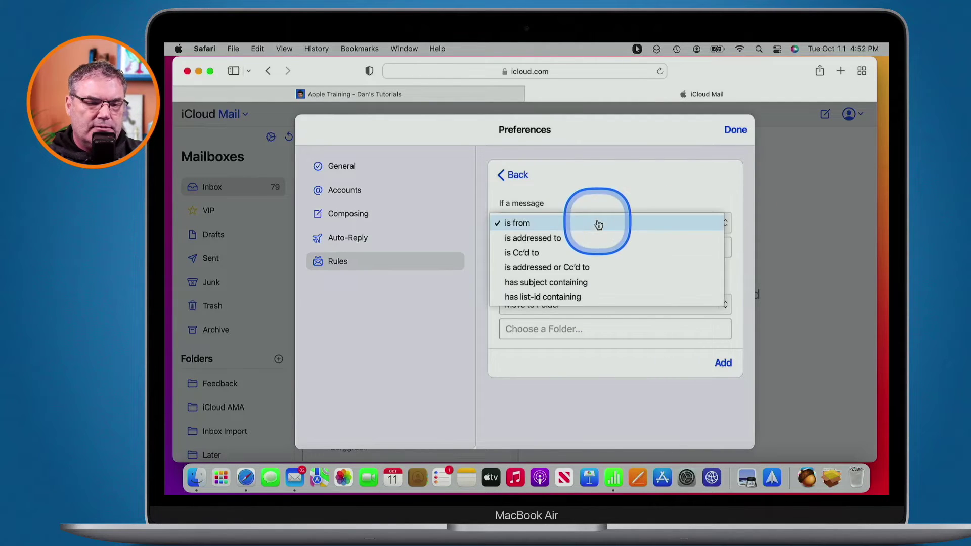
click(552, 245)
click(546, 248)
key(super+v)
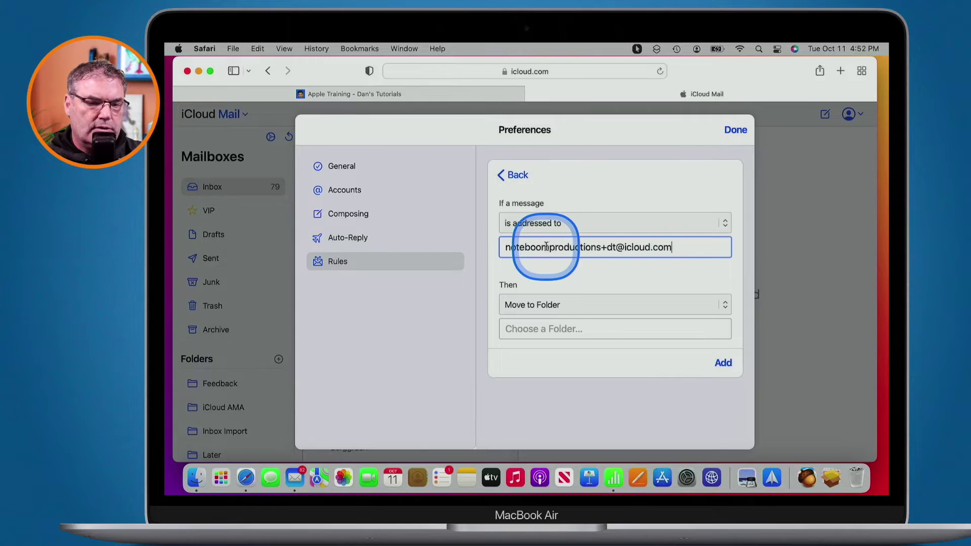
click(615, 247)
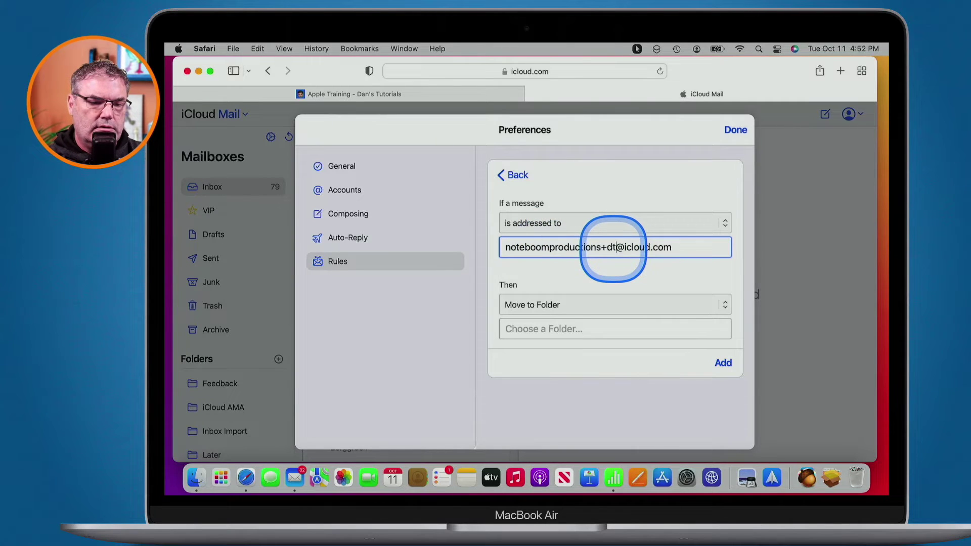
key(BackSpace)
text(anst)
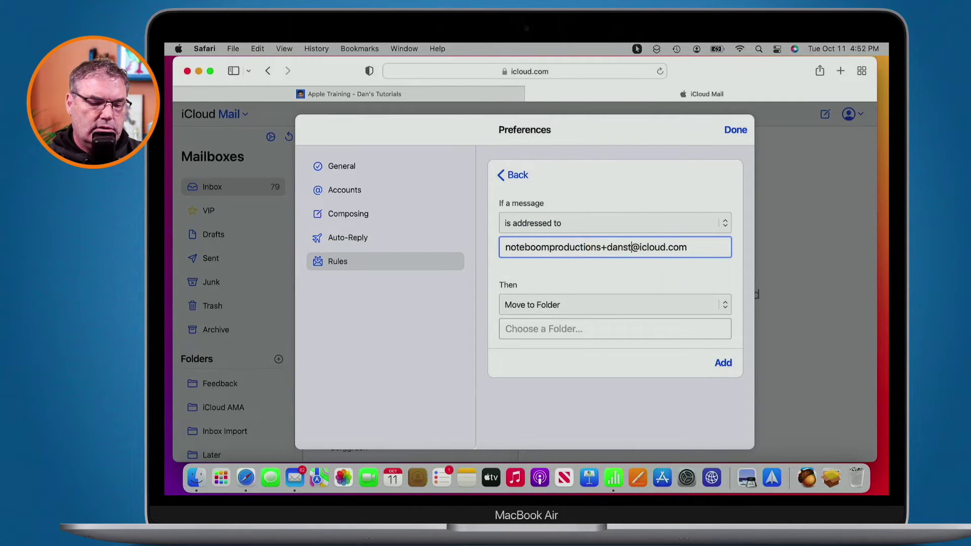
text(utorials)
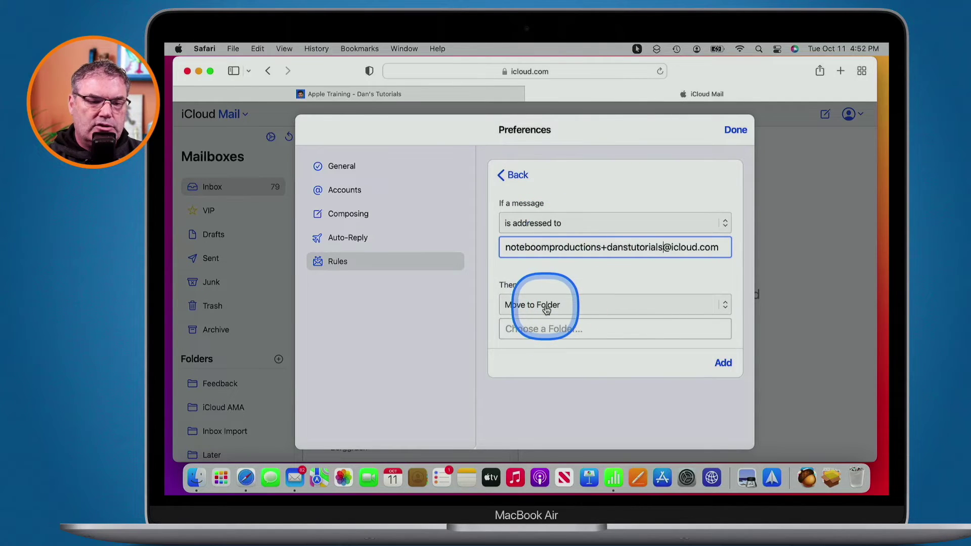
Step: Set the rule's action to Move to Trash and Mark as Read, and save it
click(546, 310)
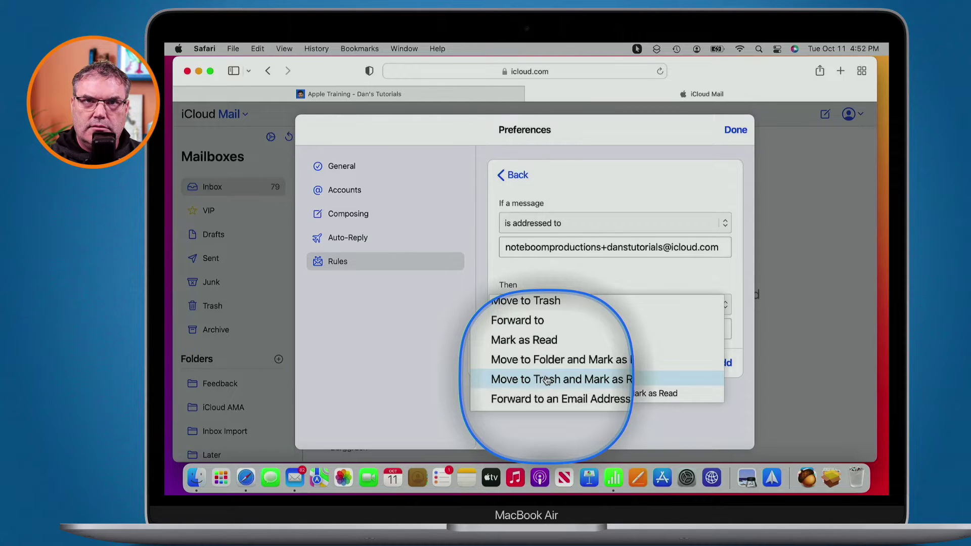
click(546, 380)
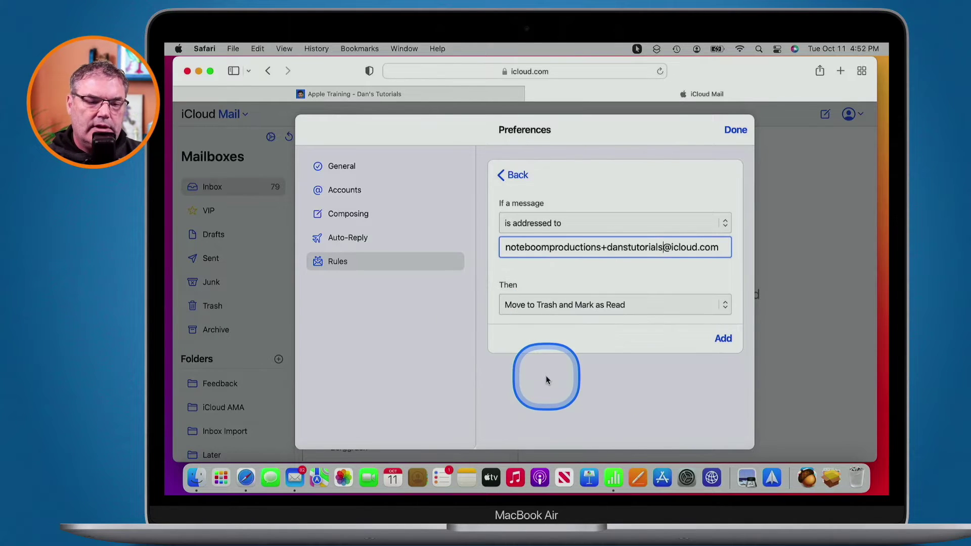
click(722, 339)
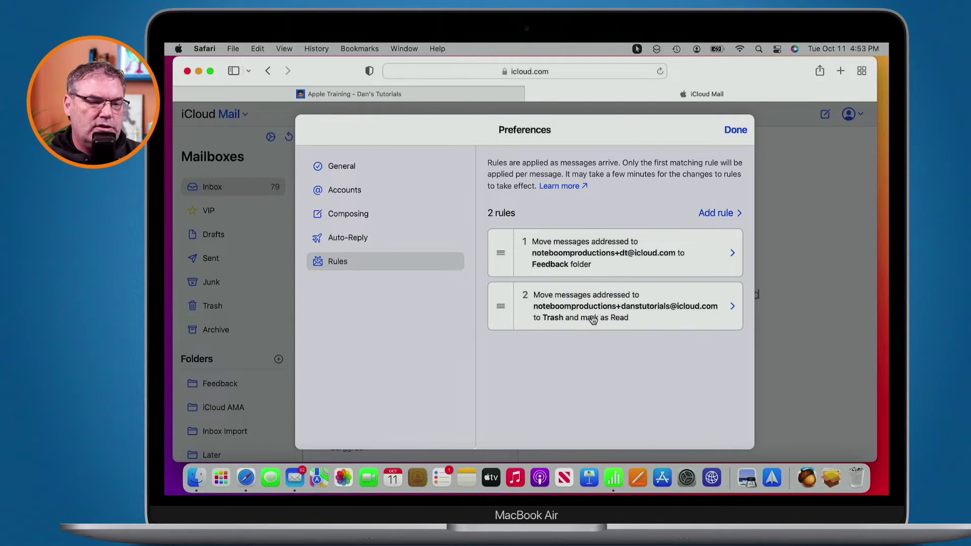
click(438, 94)
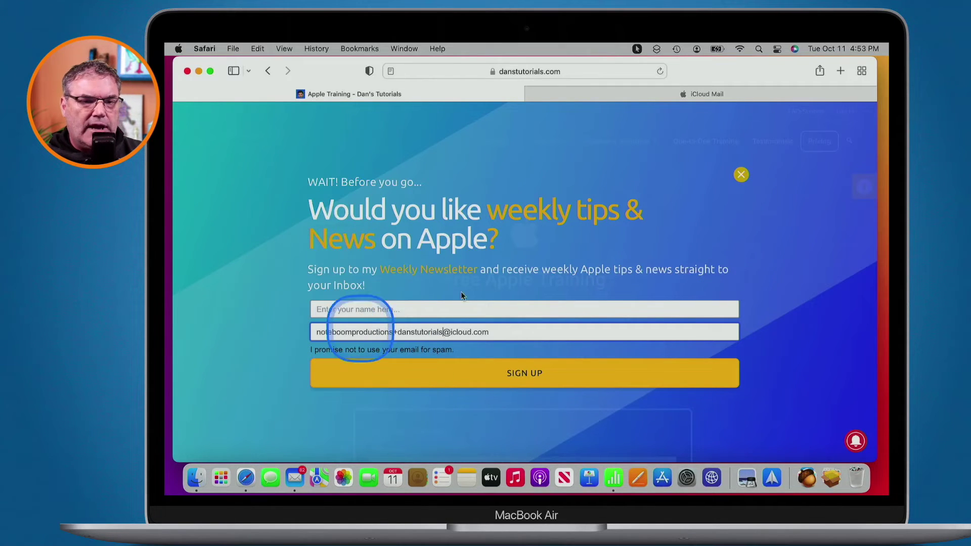
click(699, 94)
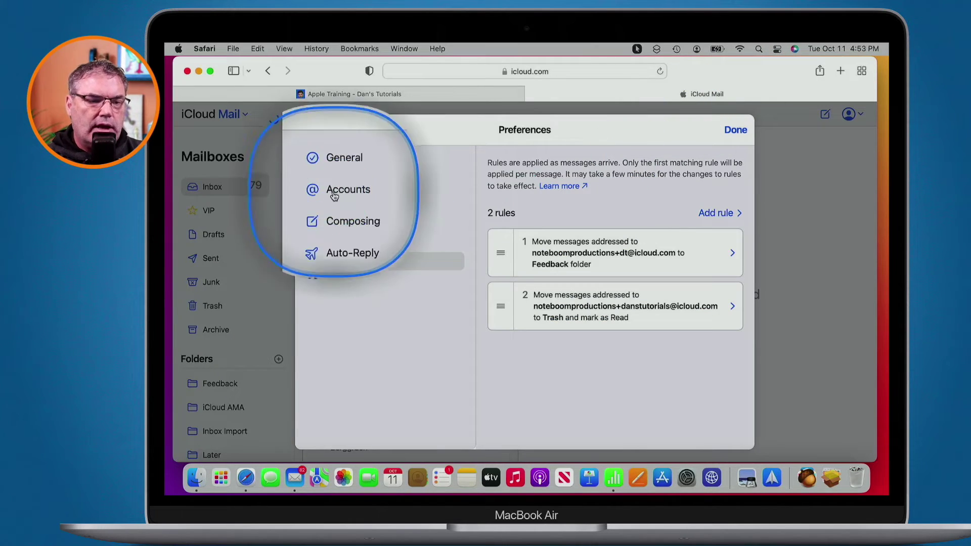
Step: Reopen Preferences on the Accounts section and view the DT alias's details
click(735, 131)
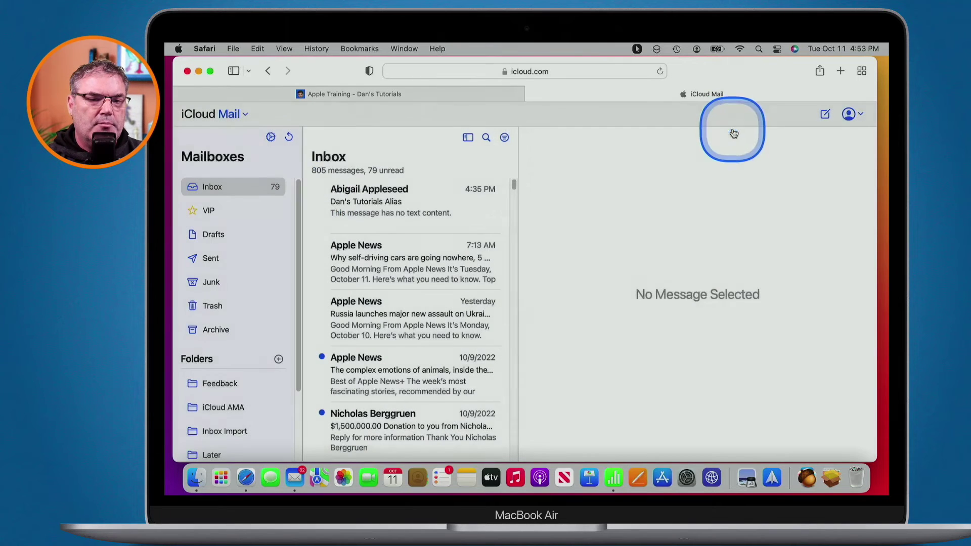
click(271, 137)
click(264, 167)
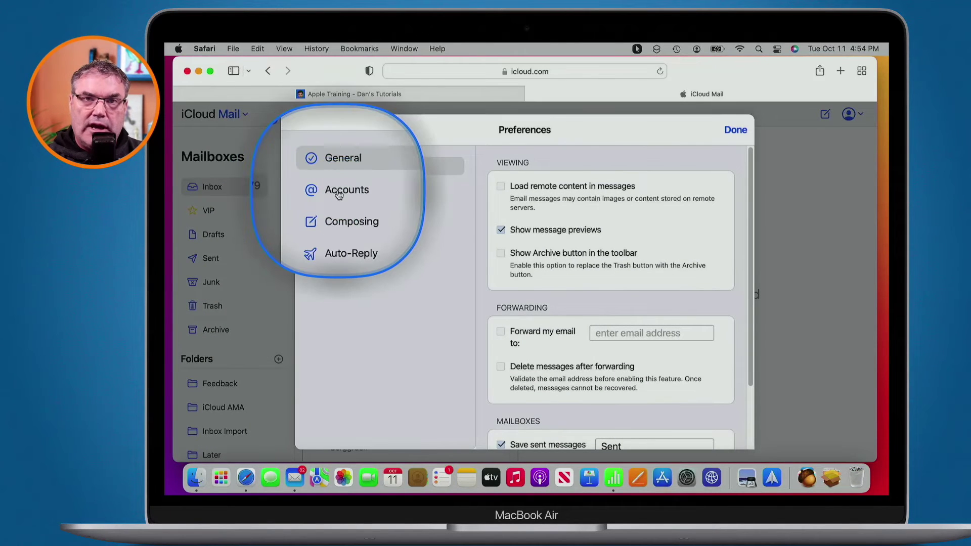
click(339, 195)
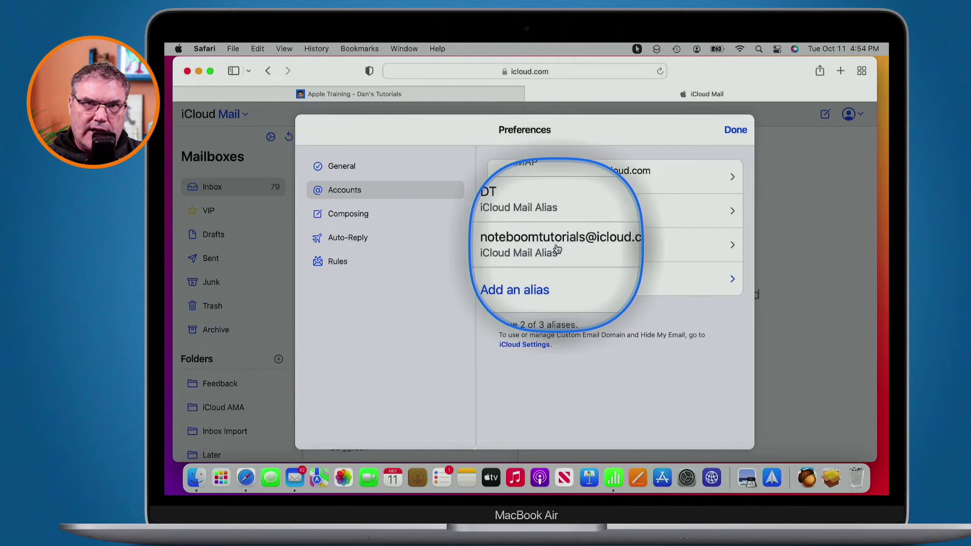
click(533, 210)
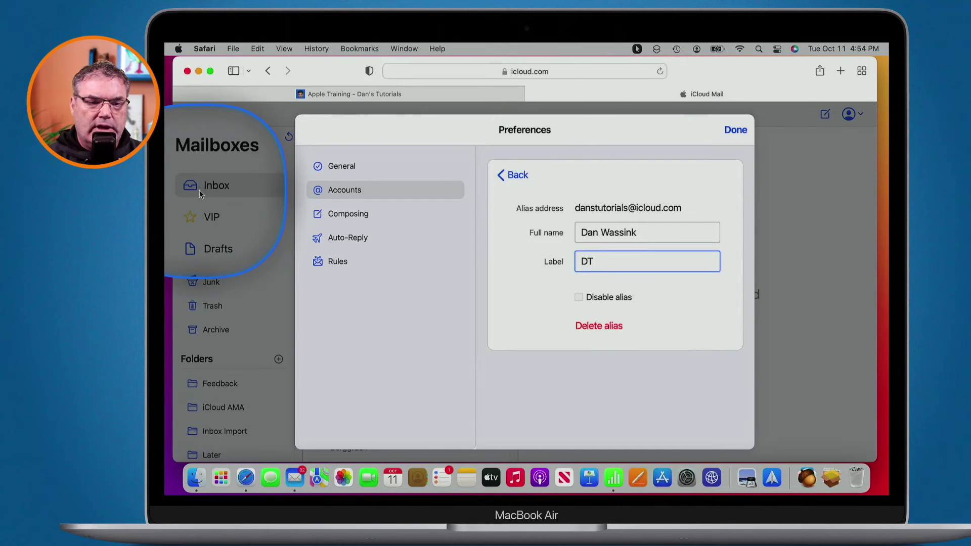
Step: Return to the Accounts list and view the second alias's details
click(514, 176)
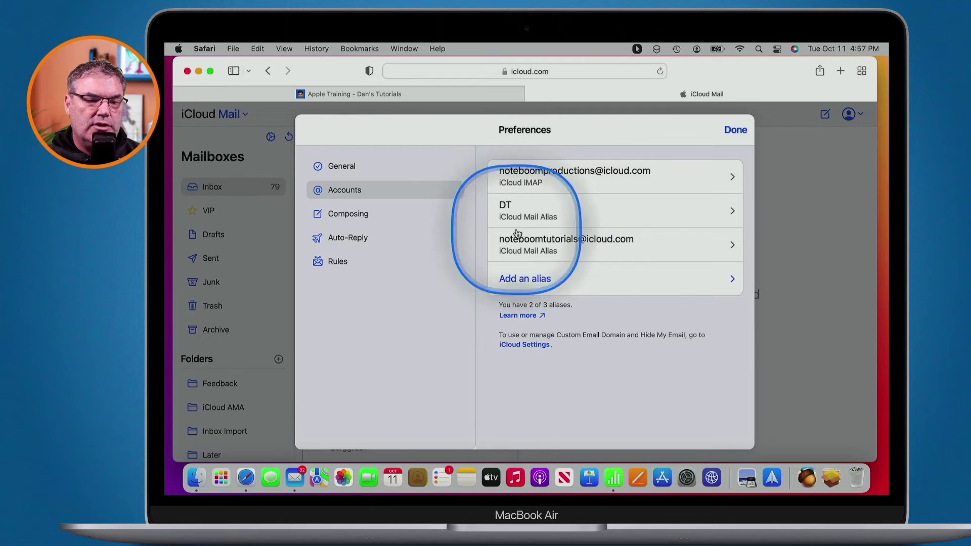
click(518, 239)
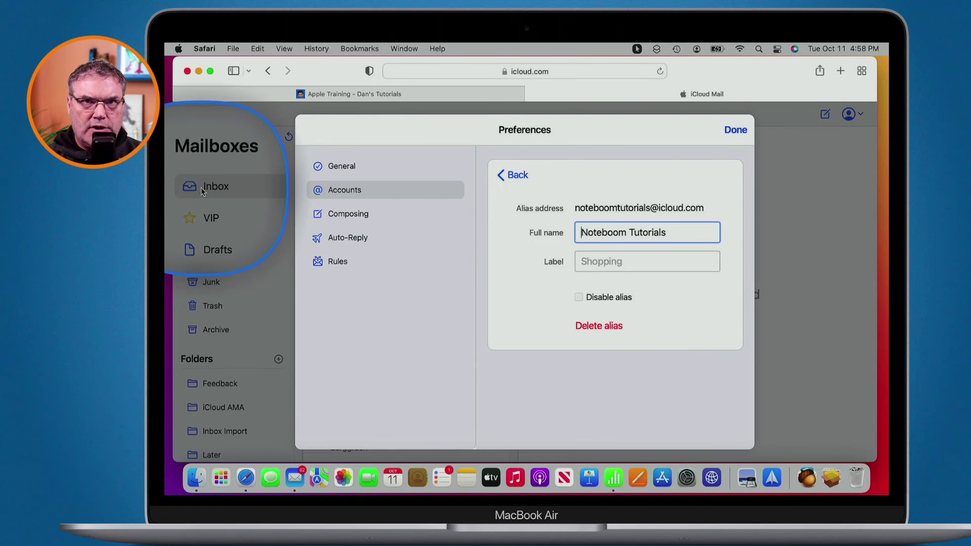
Step: Go back to the Accounts list and switch to the Apple Training newsletter signup tab
click(514, 175)
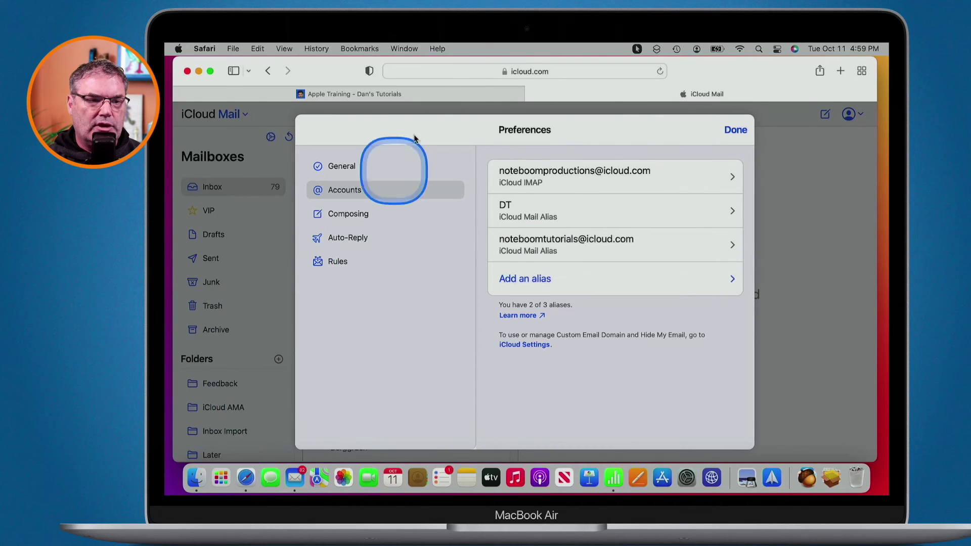
click(415, 94)
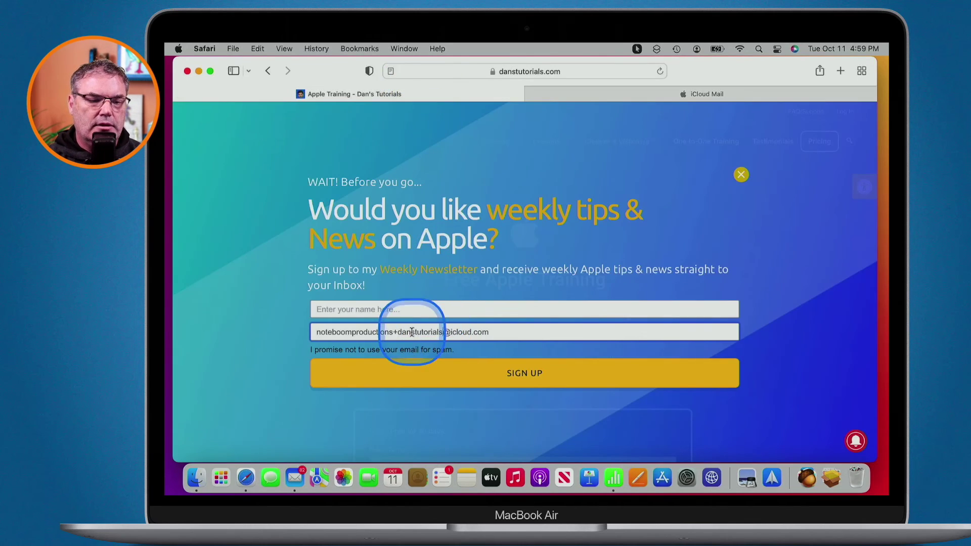